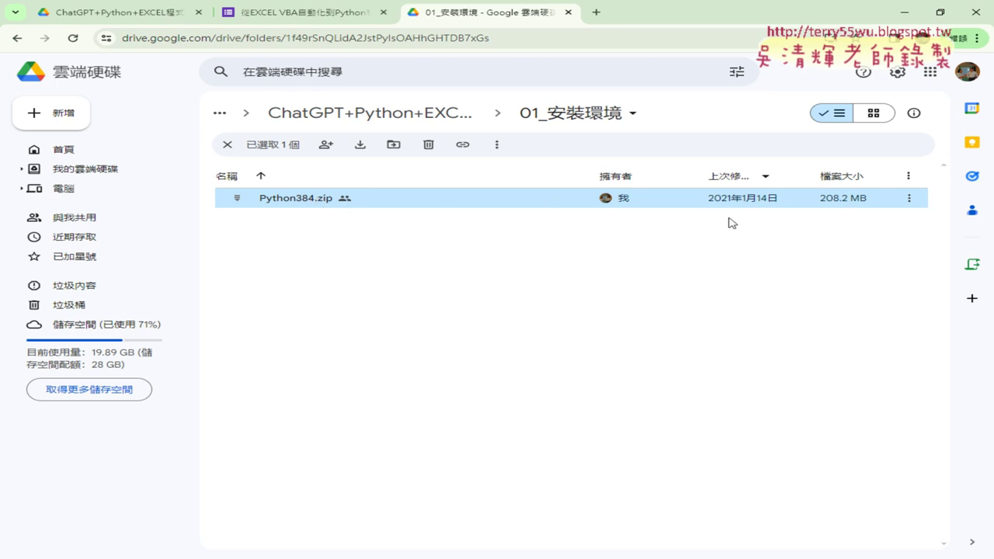
Minimize the browser and PowerPoint, and open the Windows (C:) drive from This PC in a repositioned, taller File Explorer window.
left_click(899, 17)
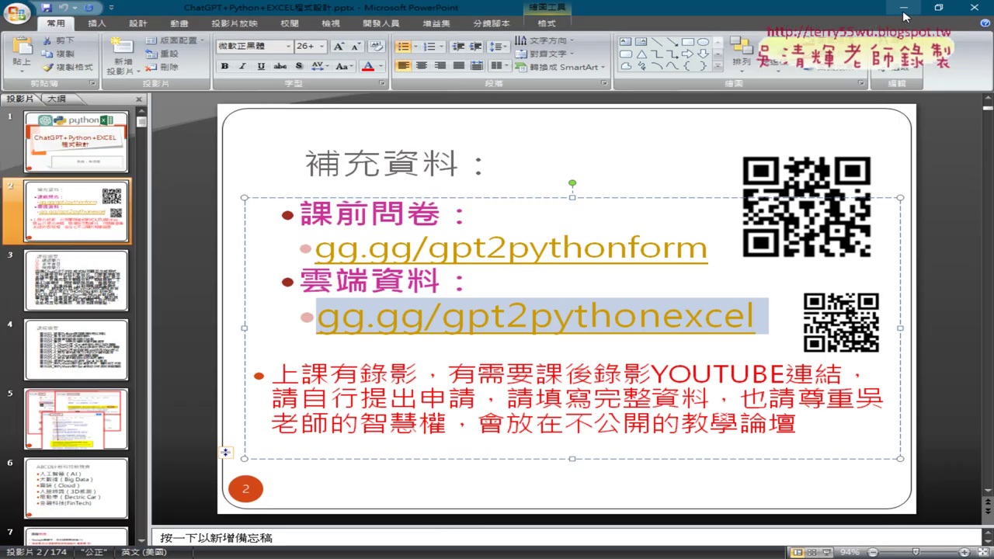
left_click(901, 14)
left_click_drag(316, 53, 493, 68)
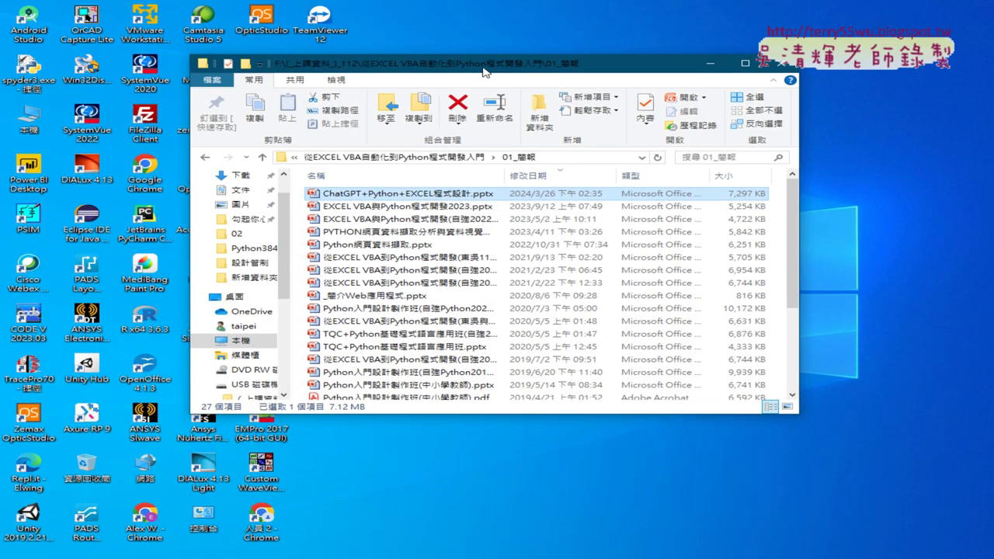
double_click(31, 116)
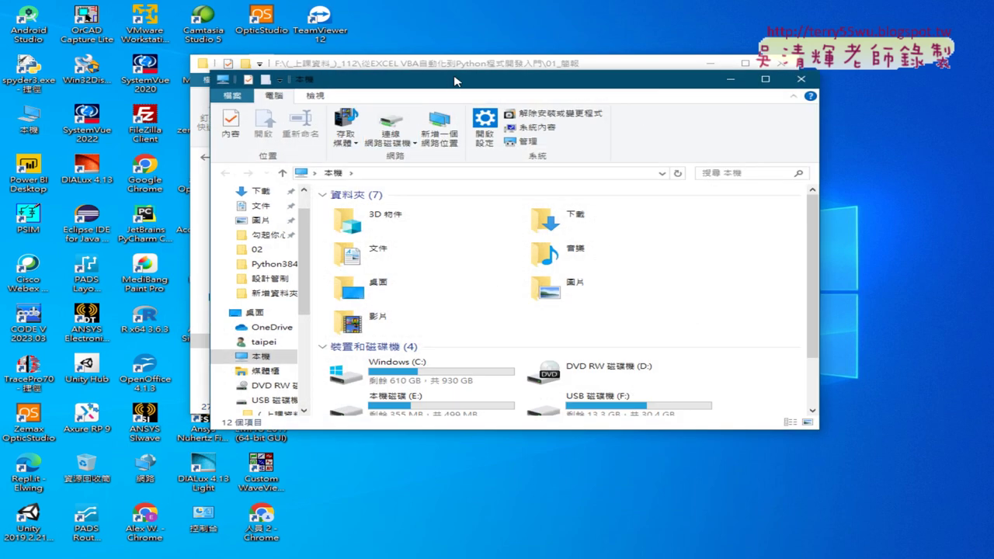
left_click_drag(388, 83, 237, 21)
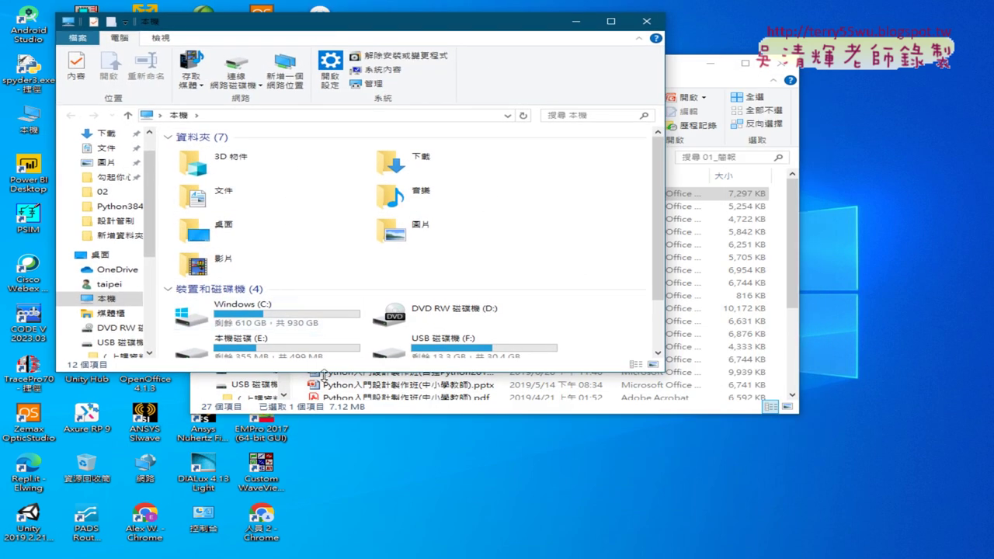
left_click_drag(325, 370, 324, 434)
left_click(308, 323)
double_click(309, 323)
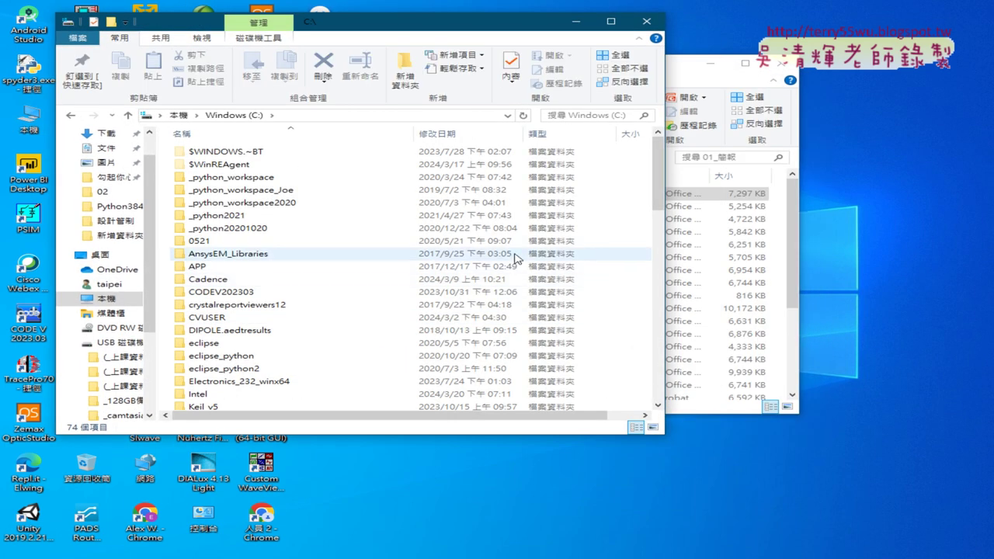
Return to This PC, reopen the Windows (C:) drive, and select Python384.zip in its root in a widened window.
left_click(70, 117)
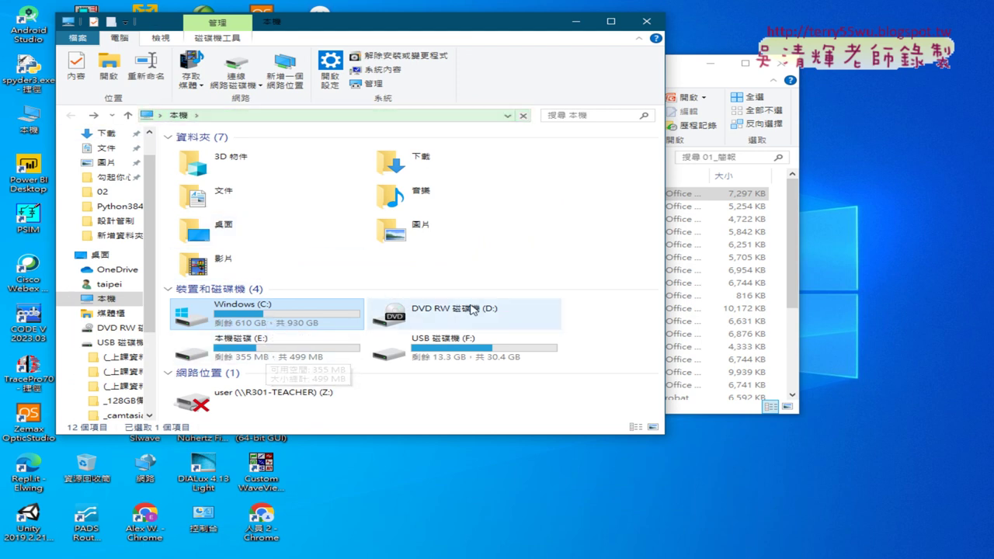
double_click(334, 321)
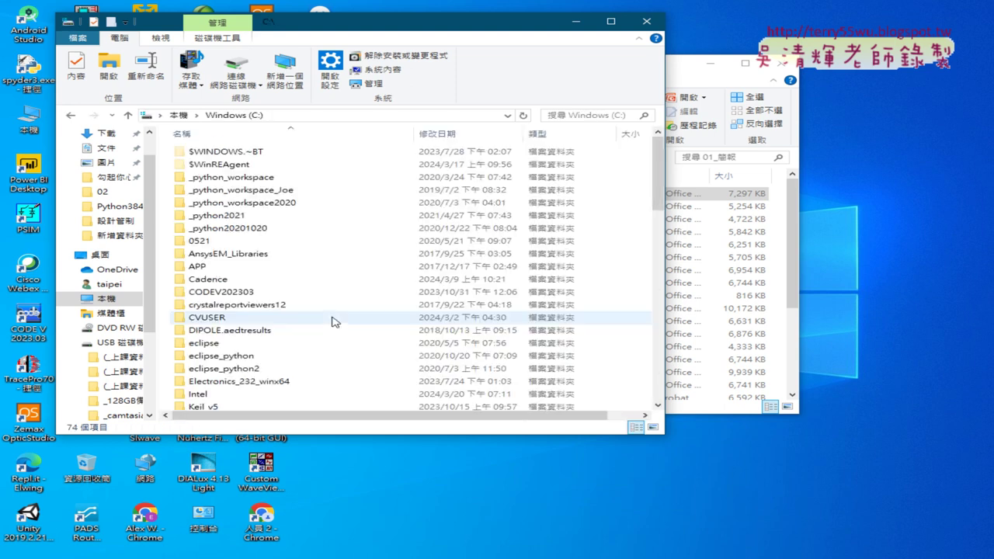
scroll(414, 291, "down", 7)
scroll(415, 290, "down", 11)
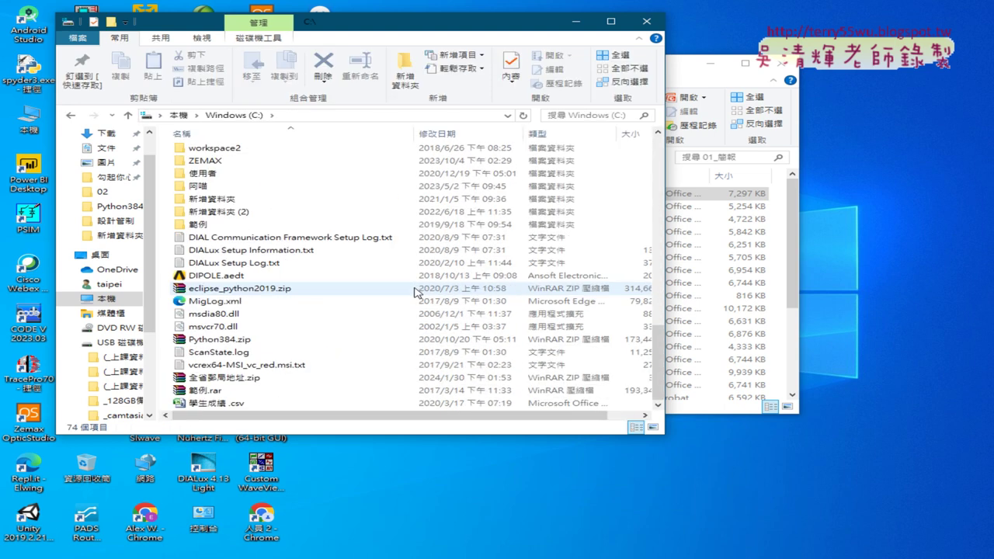
left_click(309, 341)
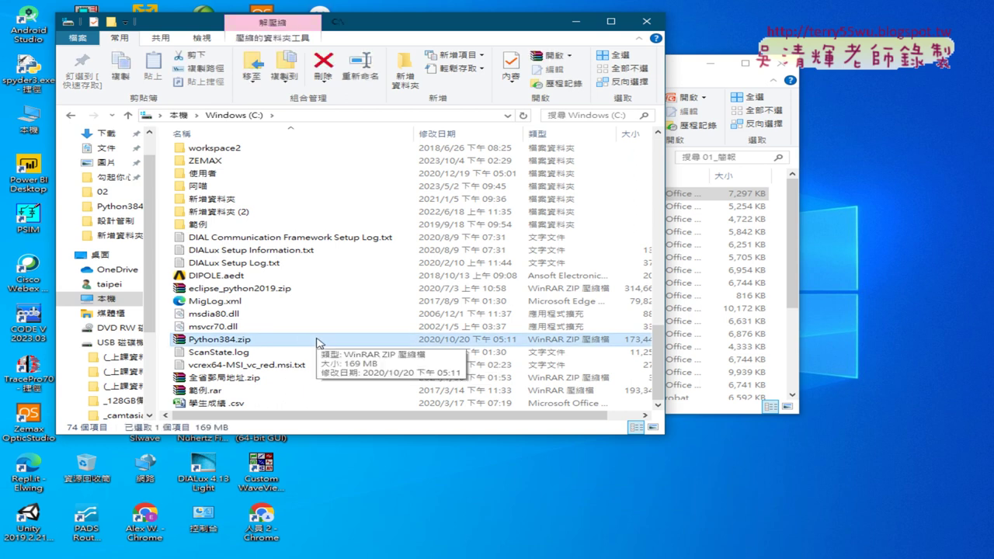
mouse_move(258, 347)
left_mouse_down()
mouse_move(163, 365)
mouse_move(286, 341)
mouse_move(256, 357)
left_mouse_up()
mouse_move(691, 220)
left_mouse_down()
mouse_move(479, 253)
mouse_move(257, 340)
mouse_move(314, 338)
left_mouse_up()
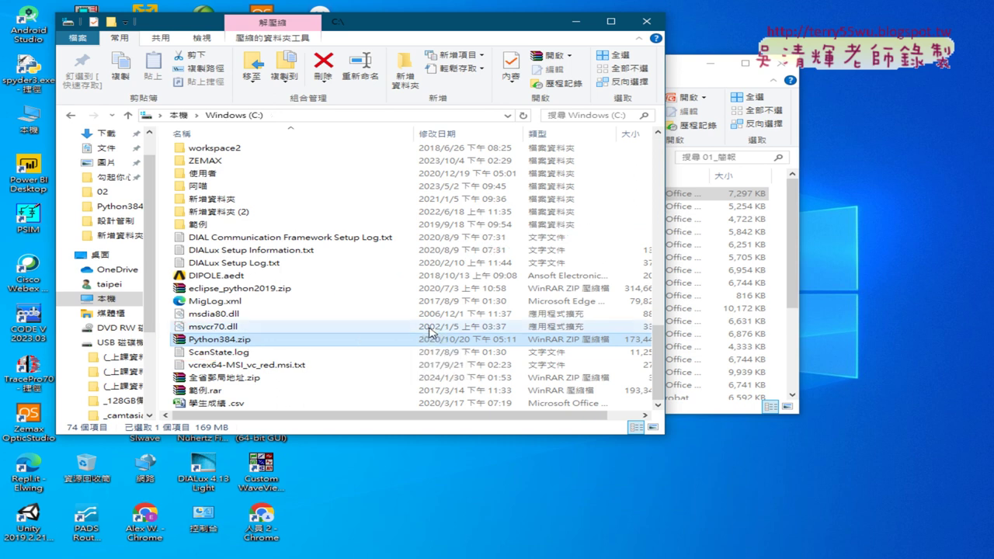
left_click_drag(665, 346, 860, 359)
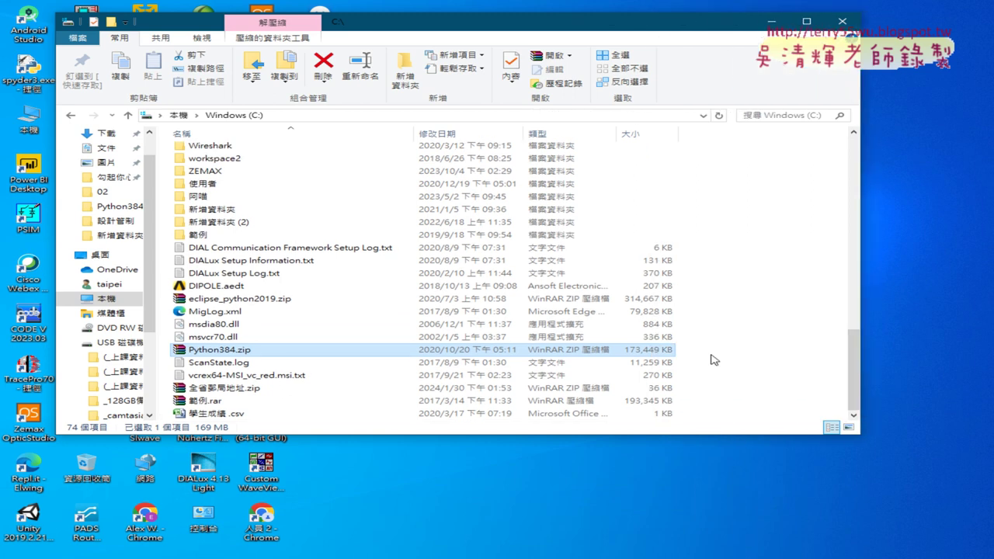
Show the extraction options for Python384.zip, marking the extract-here (解壓縮至此) and extract-to-Python384 options.
right_click(356, 350)
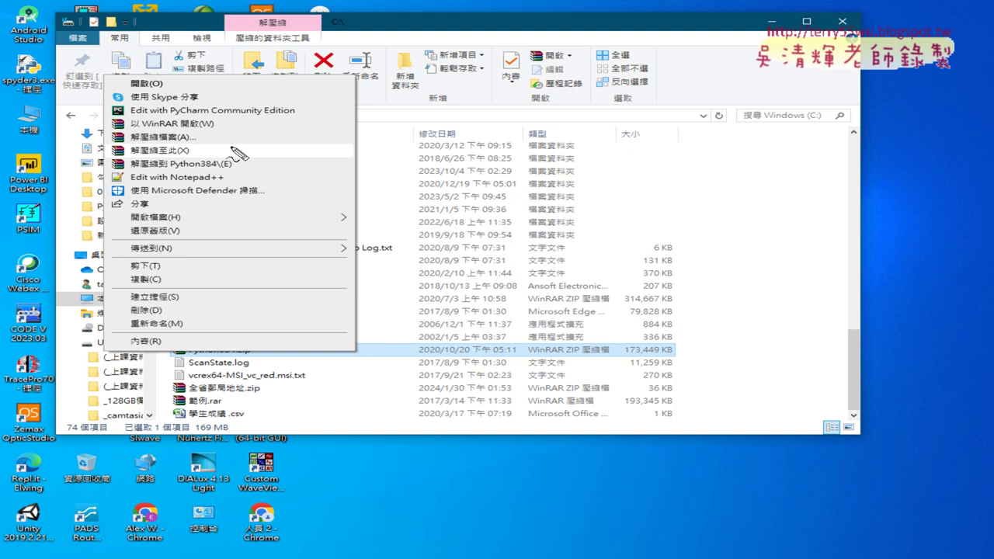
mouse_move(198, 164)
left_mouse_down()
mouse_move(118, 163)
mouse_move(177, 148)
mouse_move(194, 155)
left_mouse_up()
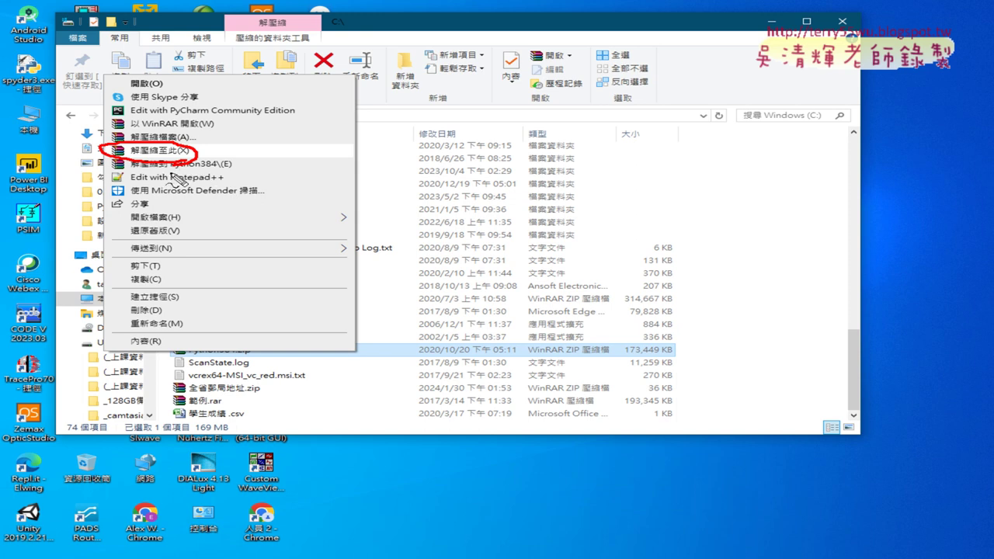
left_click_drag(173, 176, 220, 171)
key("Escape")
Locate the Python384 folder on the C drive and show its available actions.
scroll(288, 215, "up", 4)
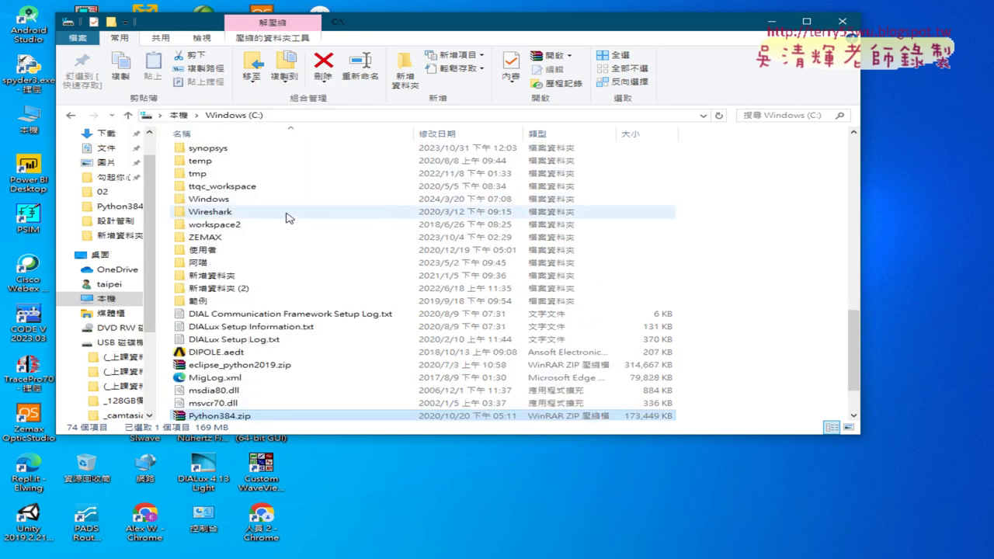
scroll(295, 223, "up", 1)
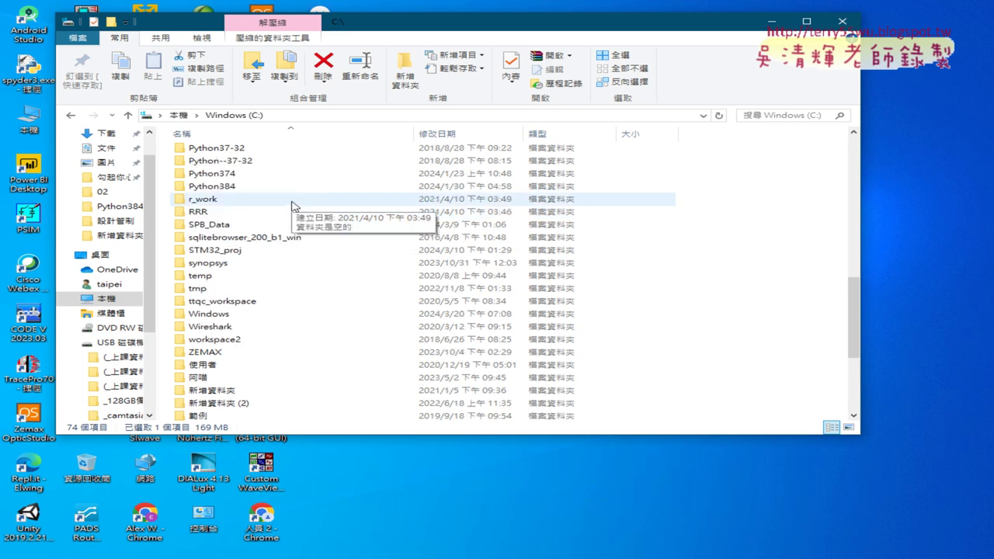
left_click(263, 191)
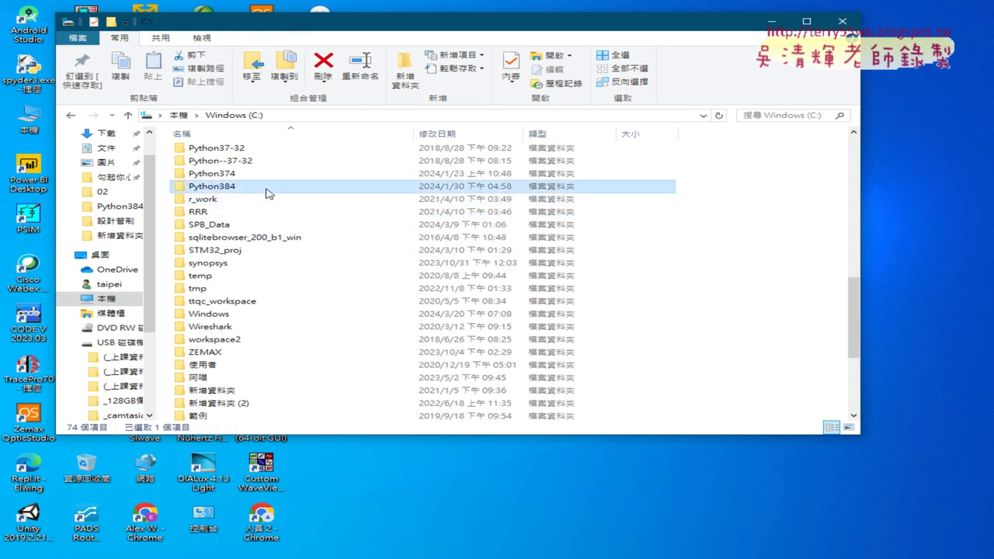
right_click(262, 192)
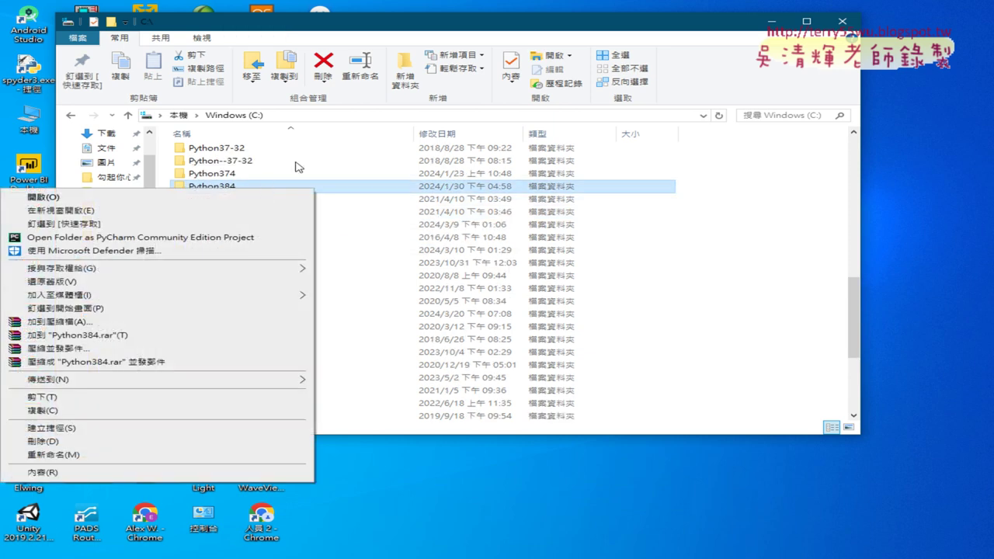
left_click_drag(393, 28, 588, 56)
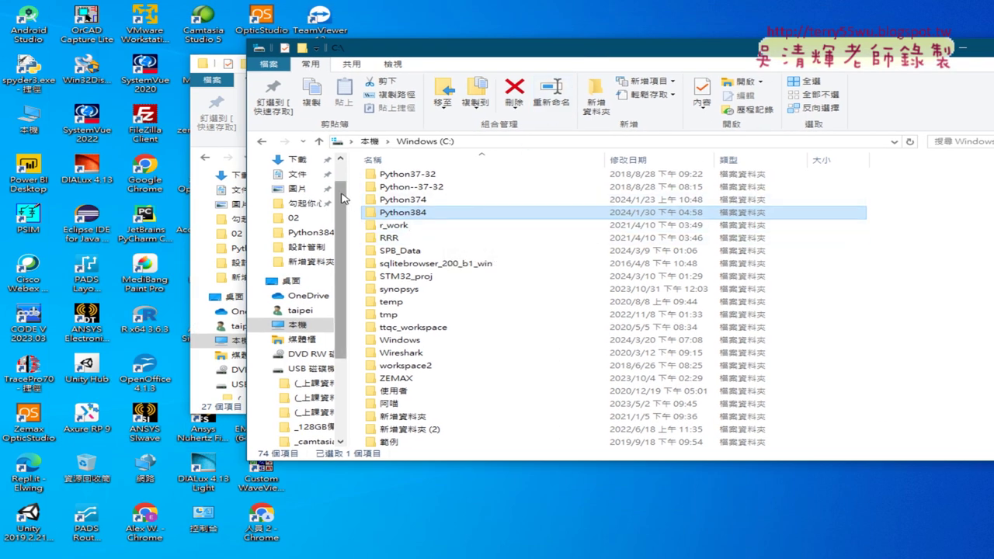
scroll(347, 210, "up", 1)
scroll(349, 196, "down", 1)
scroll(346, 194, "down", 4)
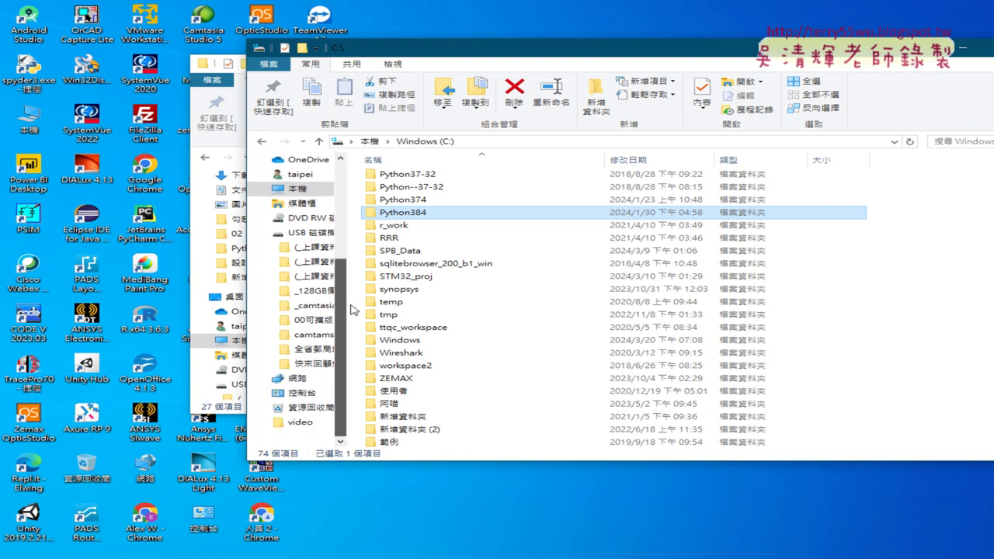
left_click_drag(403, 213, 297, 402)
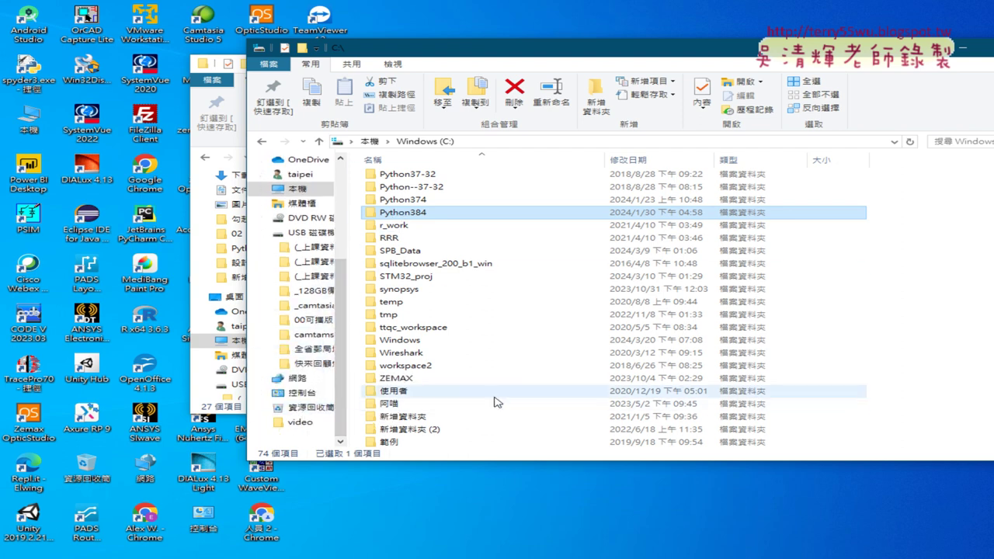
Select Python384.zip on the C drive in a taller File Explorer window with a wider navigation pane.
left_click_drag(561, 42, 387, 35)
scroll(349, 310, "down", 3)
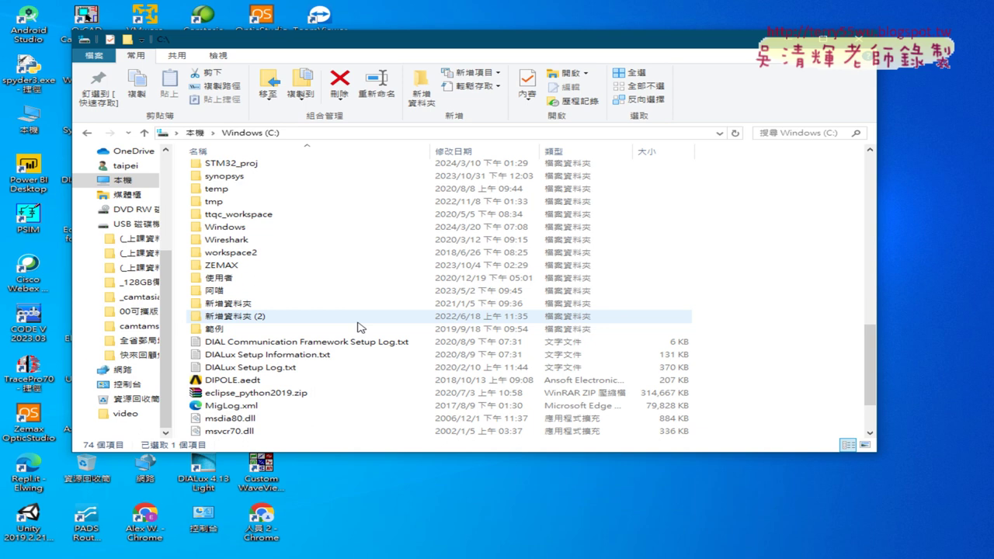
left_click_drag(393, 453, 390, 517)
left_click(250, 444)
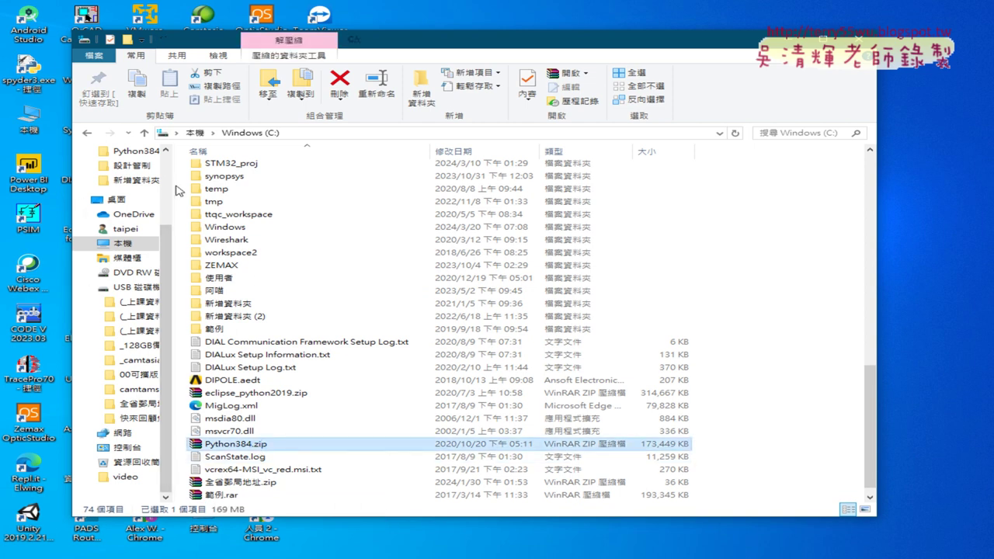
left_click_drag(178, 190, 258, 190)
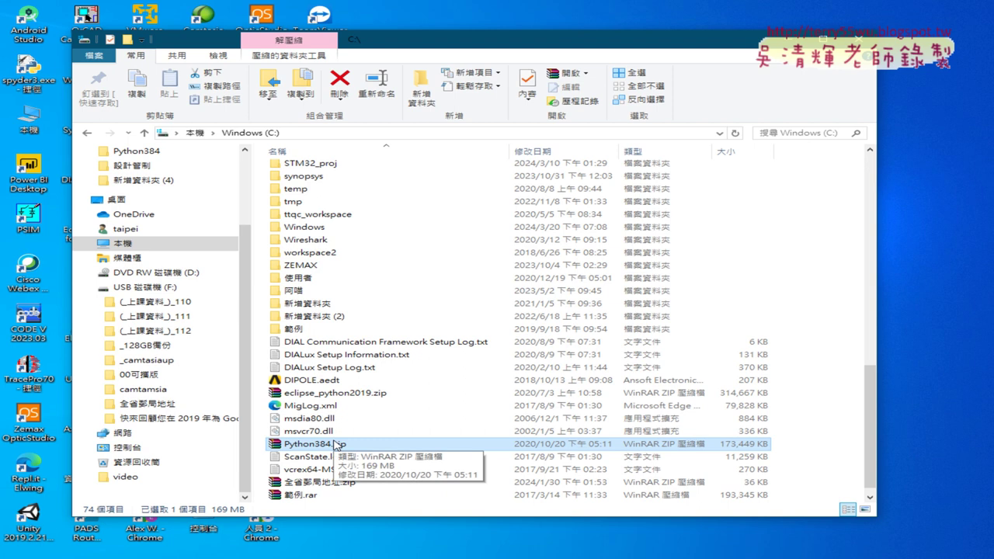
Extract Python384.zip directly into the root of the C drive with the extract-here option (解壓縮至此).
right_click(340, 442)
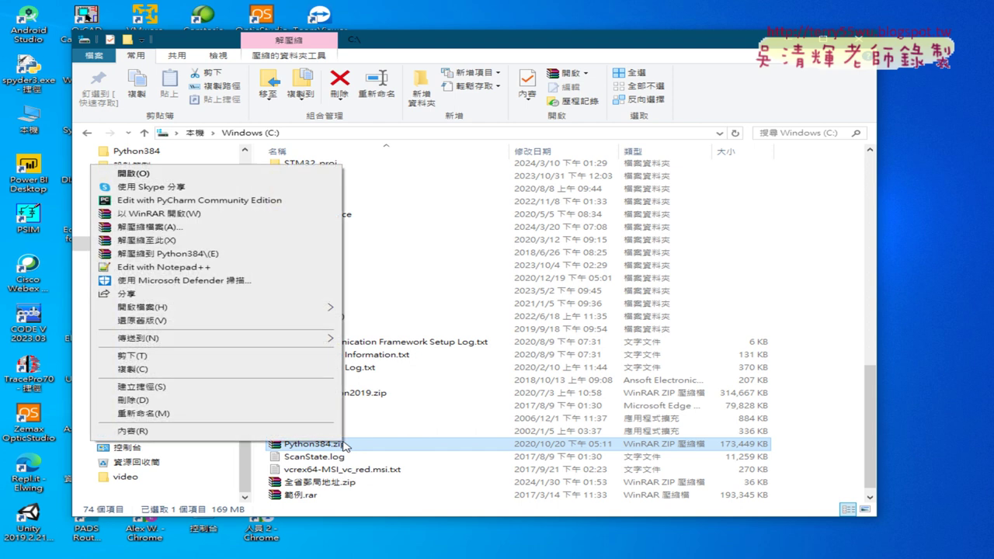
left_click(185, 245)
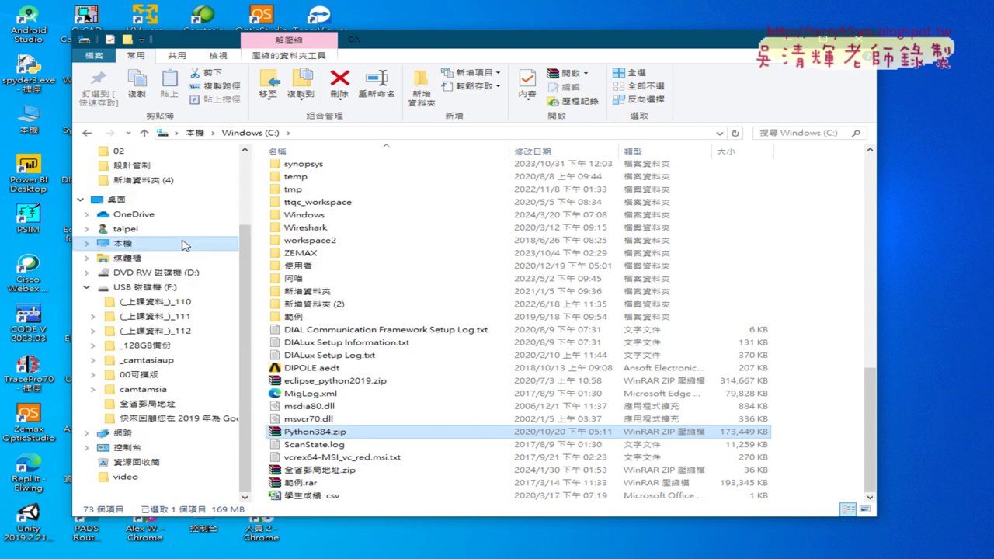
right_click(340, 440)
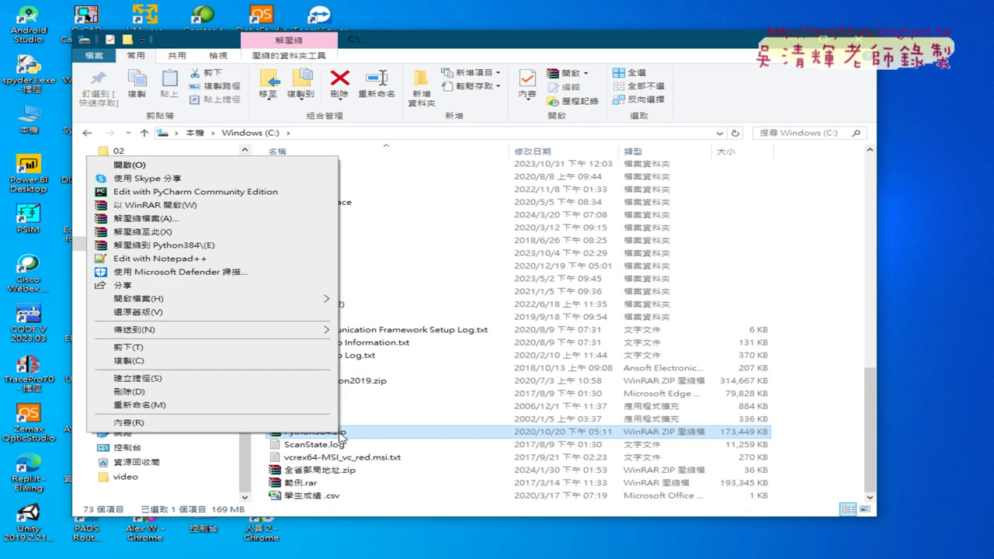
left_click(252, 235)
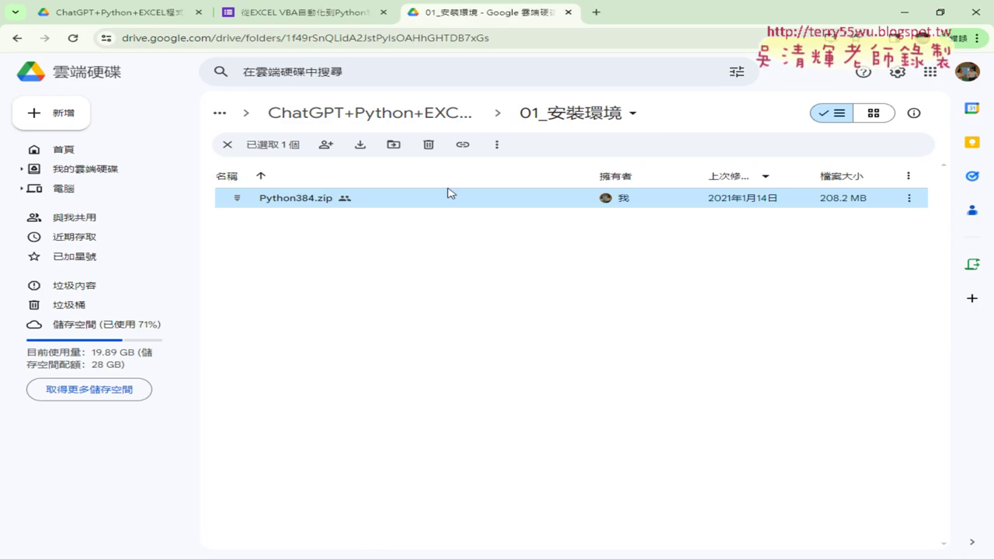
Reopen the 01_安裝環境 folder in Google Drive, show the download option for Python384.zip, and return to File Explorer.
left_click(17, 37)
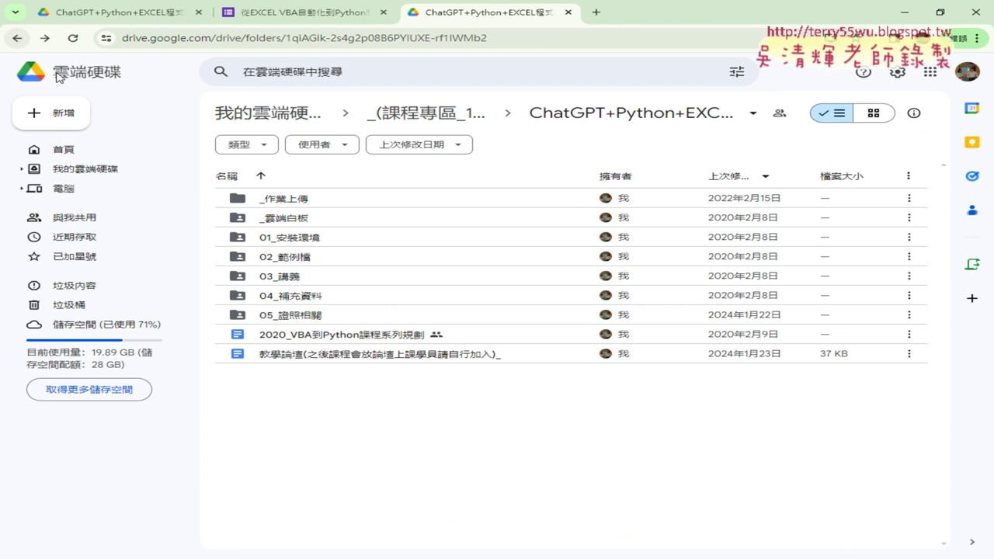
double_click(314, 238)
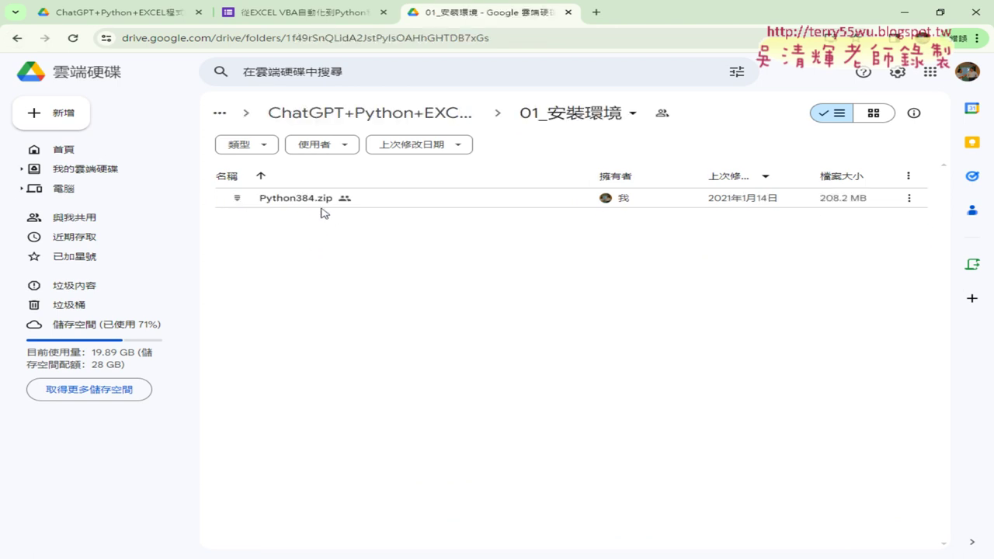
left_click(315, 204)
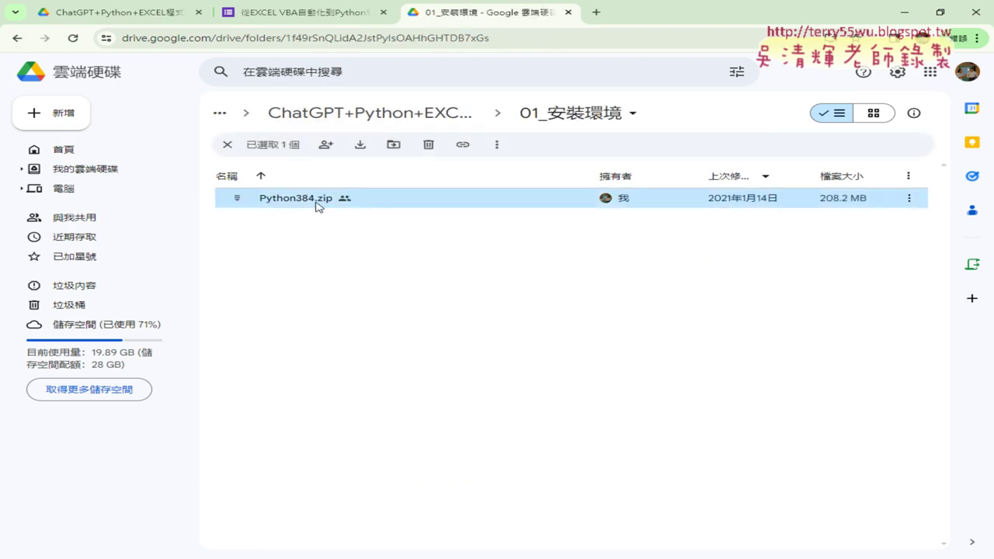
right_click(326, 204)
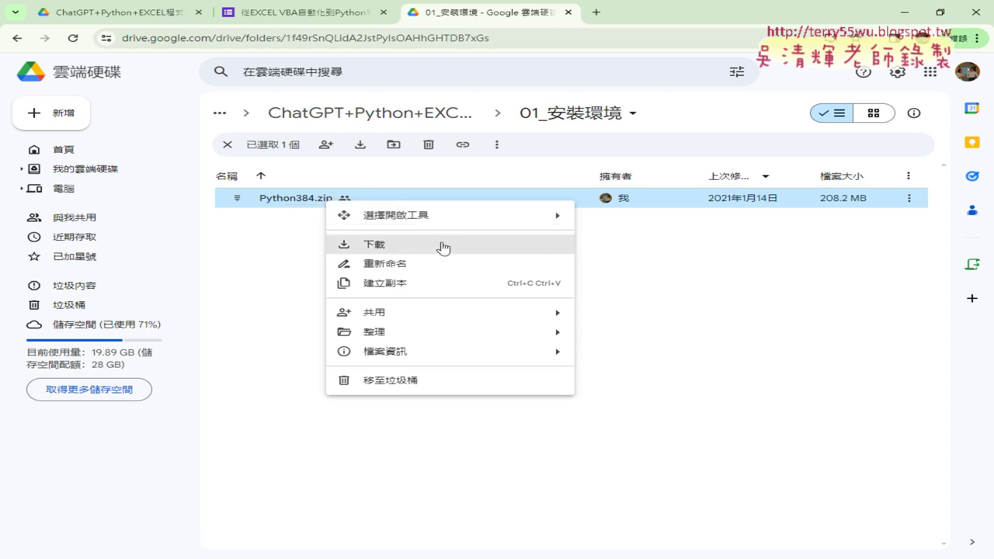
left_click(916, 13)
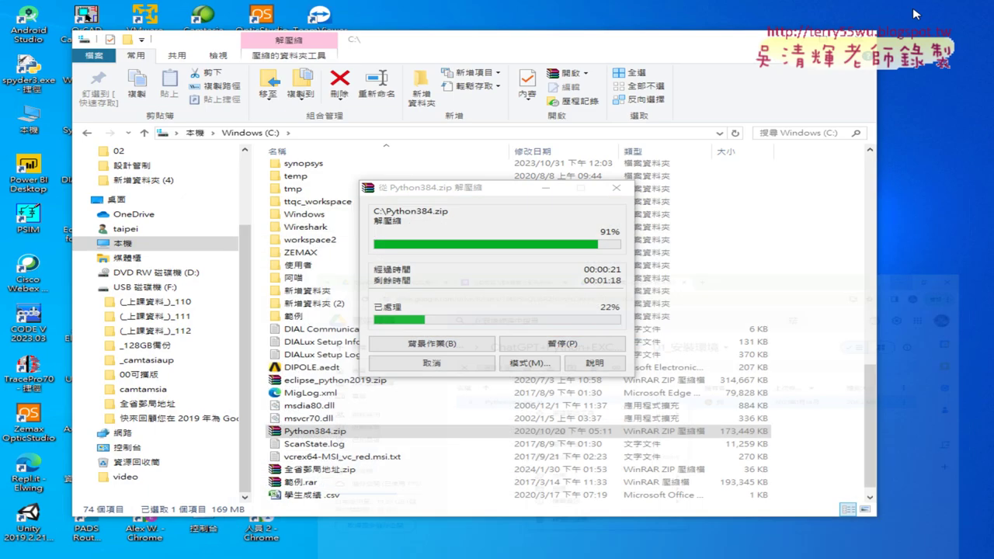
left_click_drag(687, 47, 625, 36)
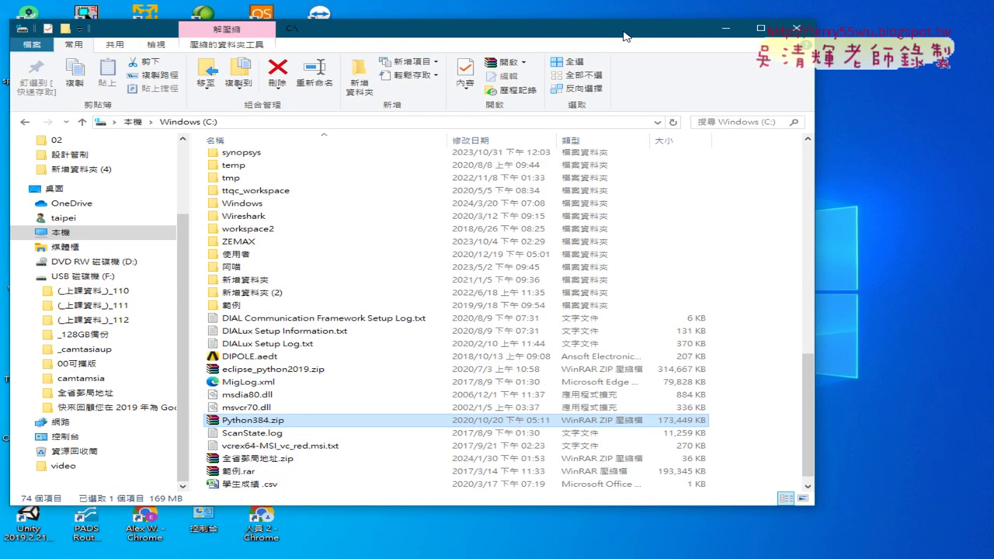